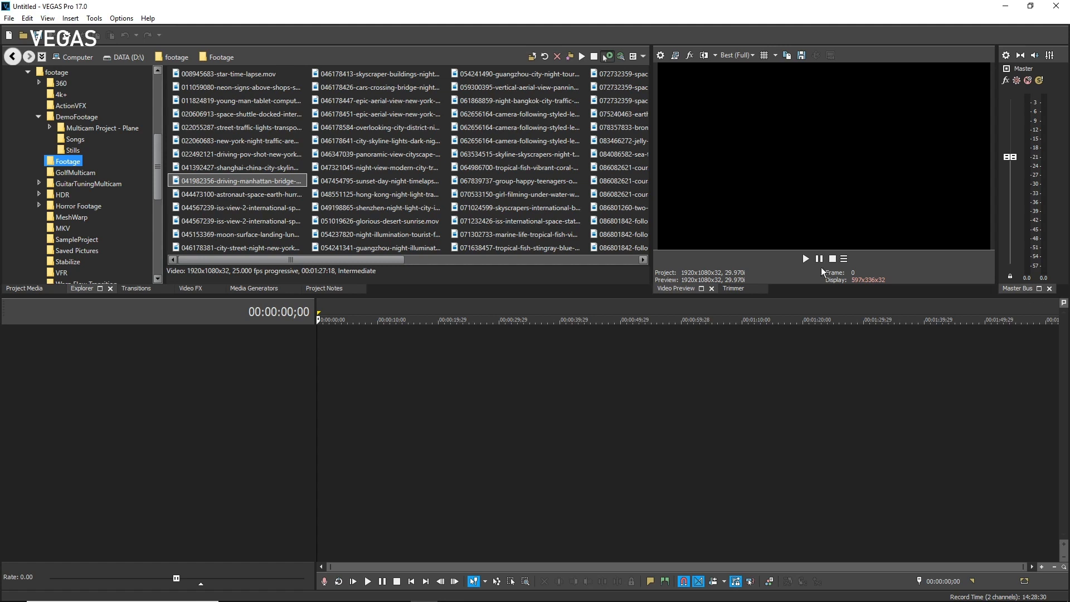
# Place the 041982356-driving-manhattan-bridge clip at the start of the timeline and apply the default Color Curves effect to it.
pyautogui.moveTo(191, 182); pyautogui.dragTo(325, 352)
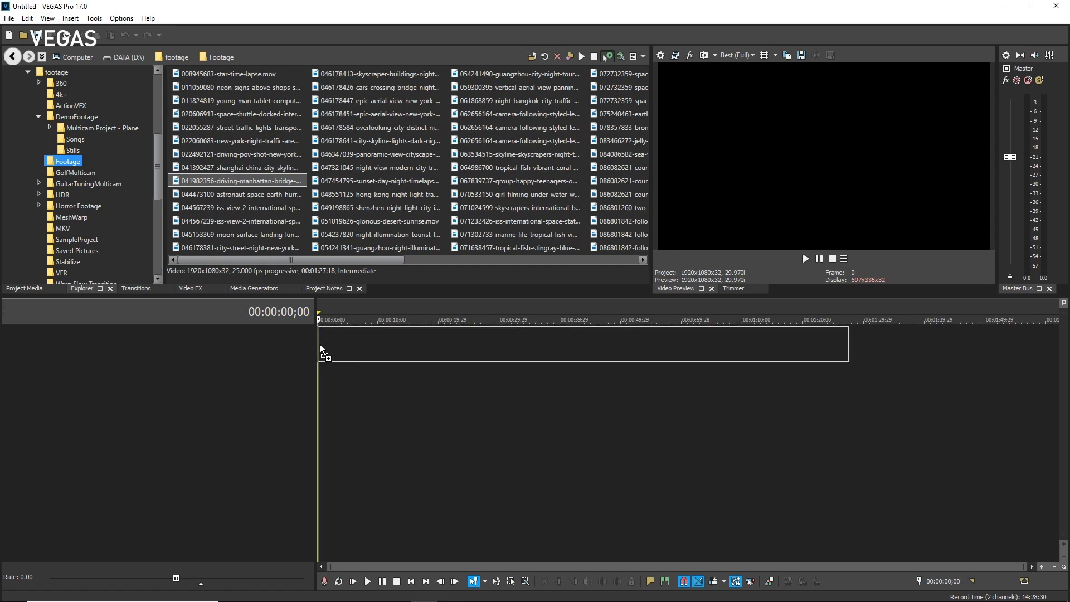
pyautogui.click(603, 242)
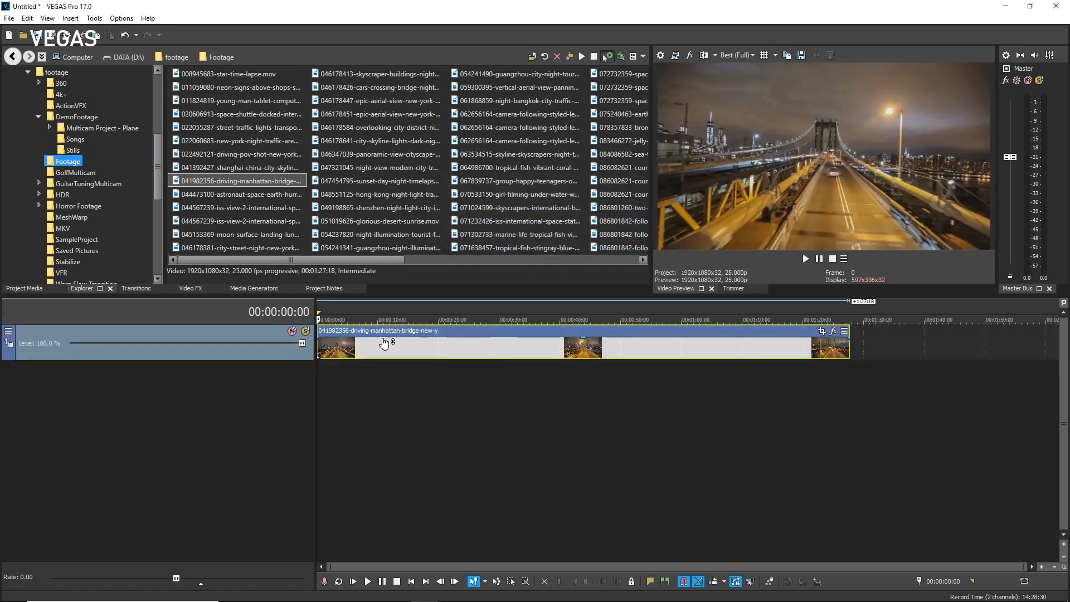
pyautogui.click(188, 290)
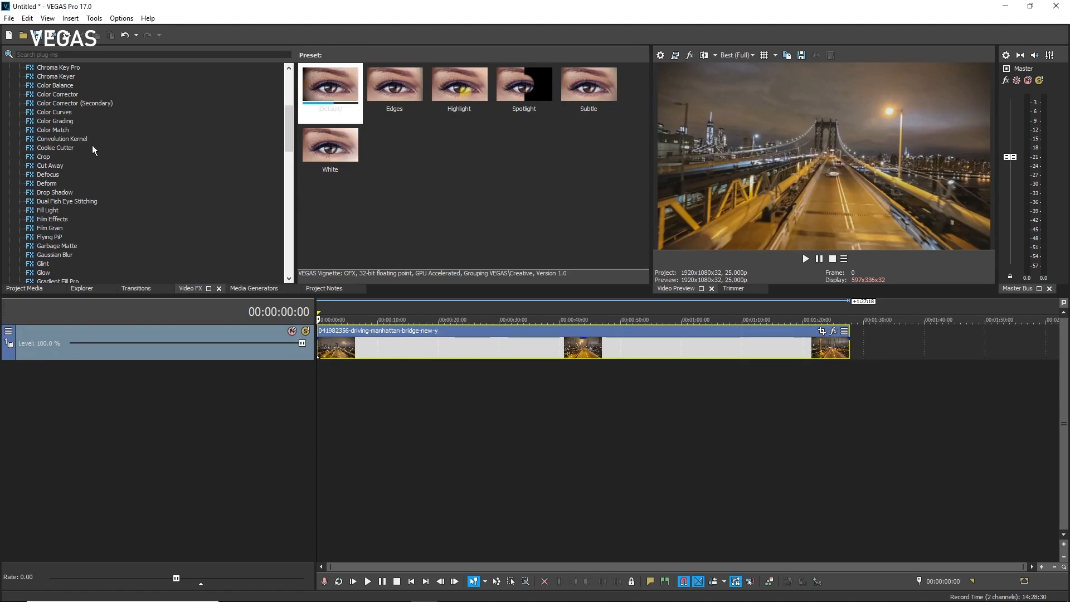
pyautogui.click(48, 112)
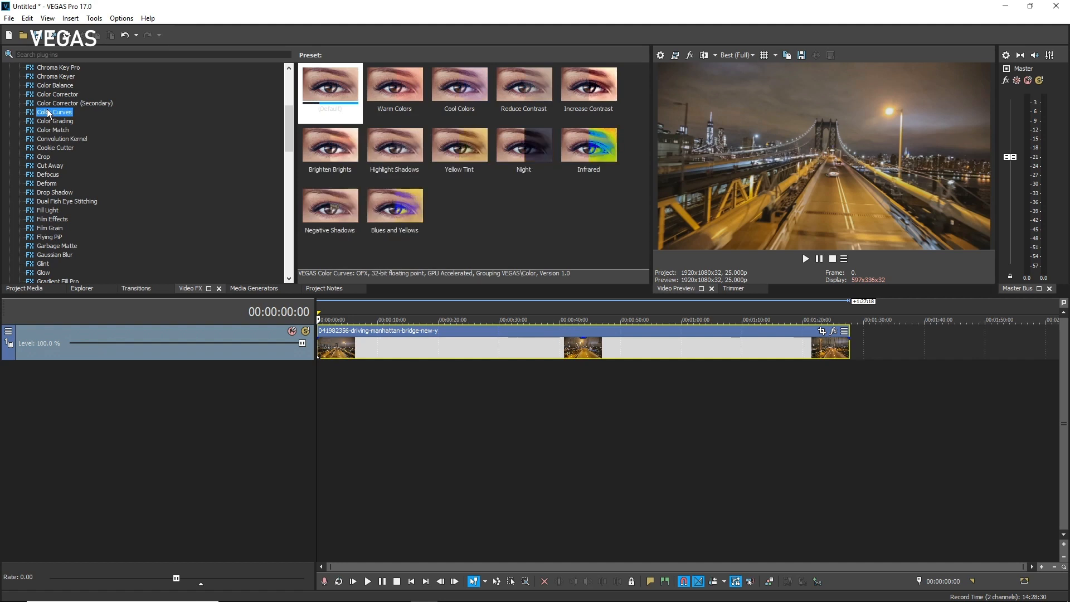
pyautogui.moveTo(331, 86); pyautogui.dragTo(370, 350)
# Add the default Color Balance and Vignette effects to the Manhattan bridge clip.
pyautogui.click(54, 85)
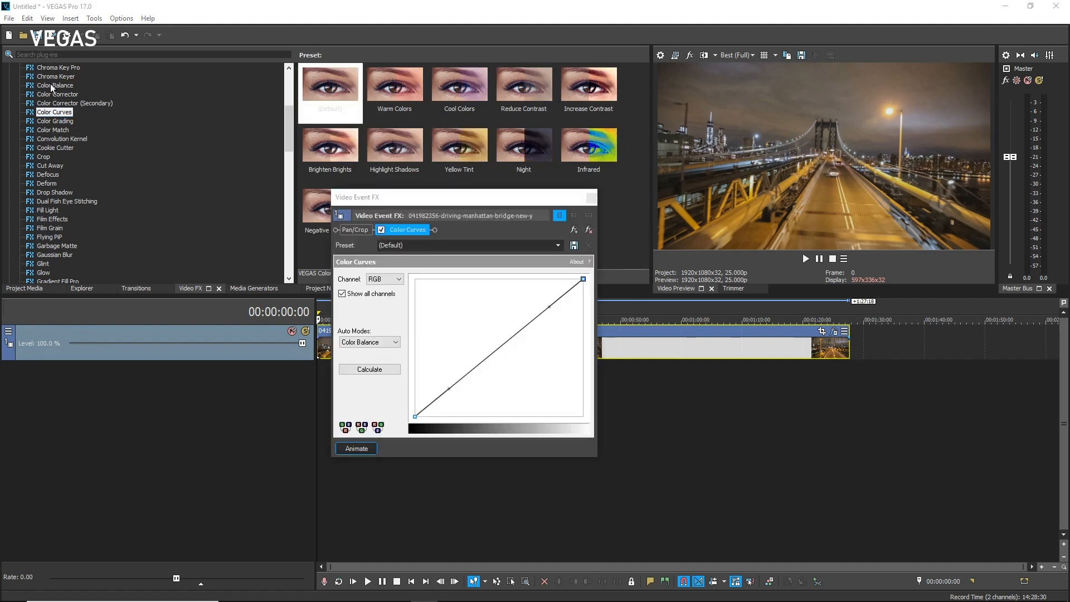
pyautogui.moveTo(331, 91); pyautogui.dragTo(619, 350)
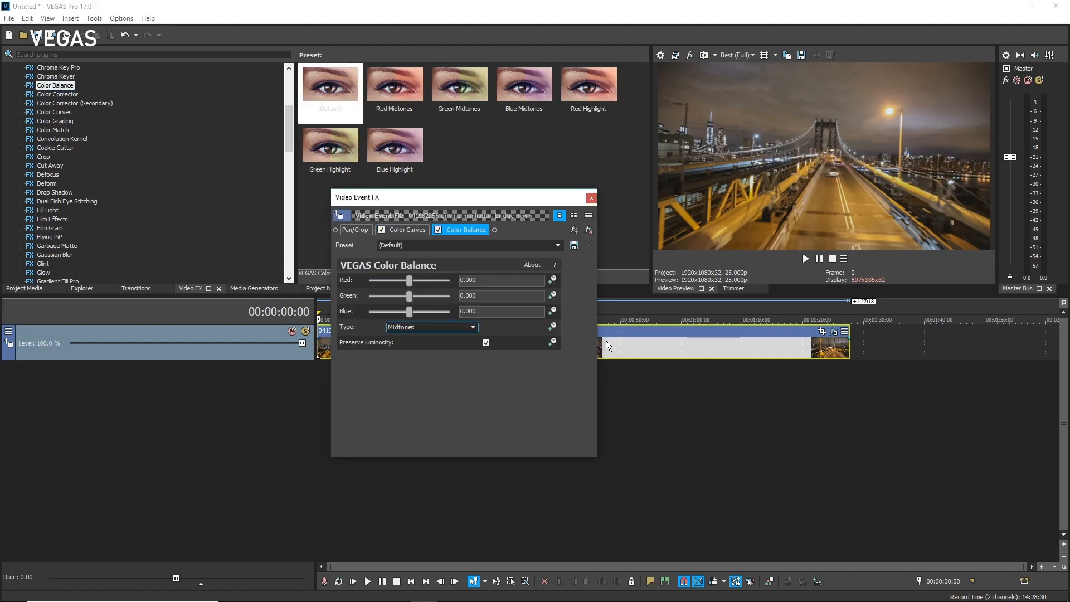
pyautogui.scroll(-2, 289, 143)
pyautogui.moveTo(289, 143); pyautogui.dragTo(289, 254)
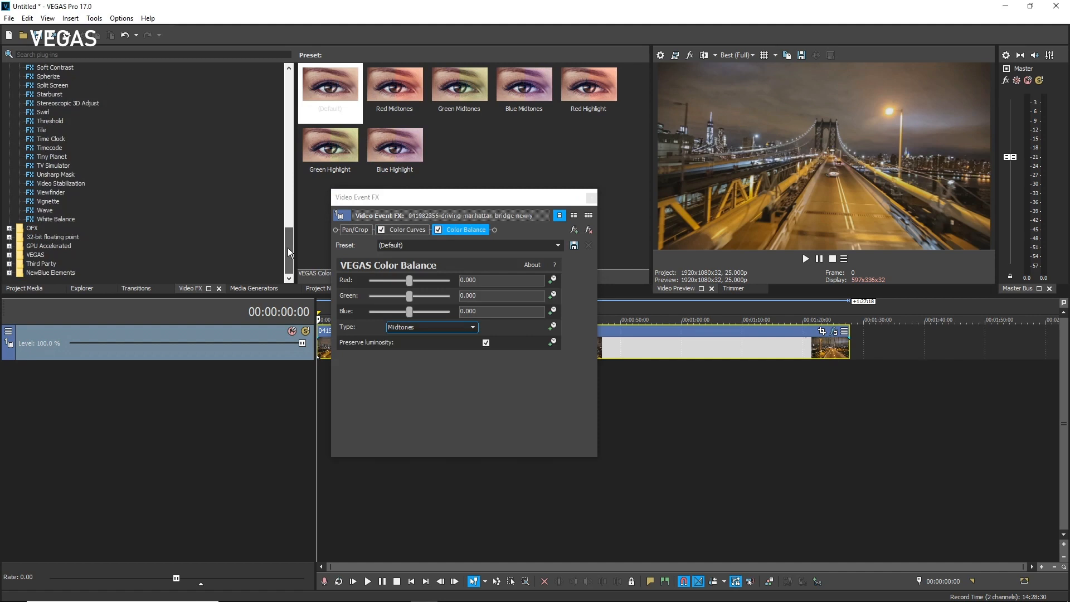
pyautogui.click(45, 201)
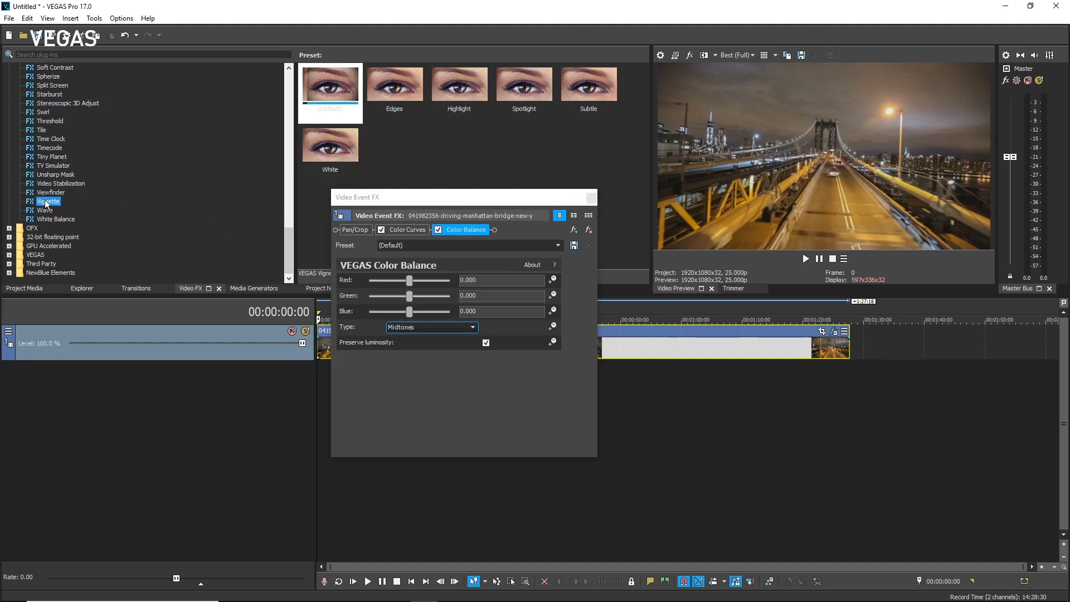
pyautogui.moveTo(330, 89); pyautogui.dragTo(616, 351)
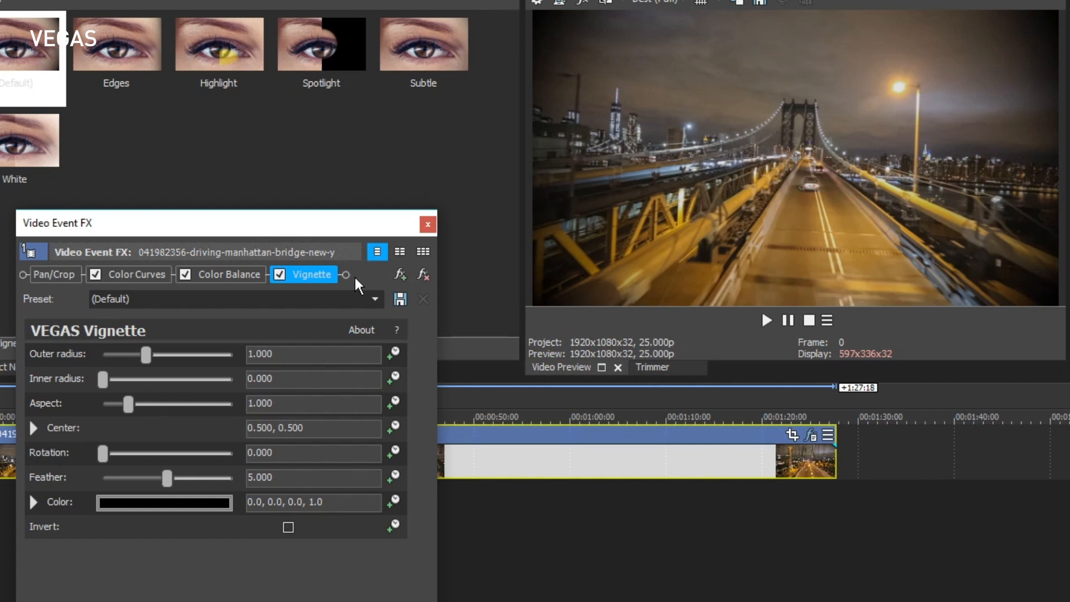
# Raise the midtone green in Color Balance to about 0.209 and apply the Increase Contrast preset to Color Curves.
pyautogui.click(238, 275)
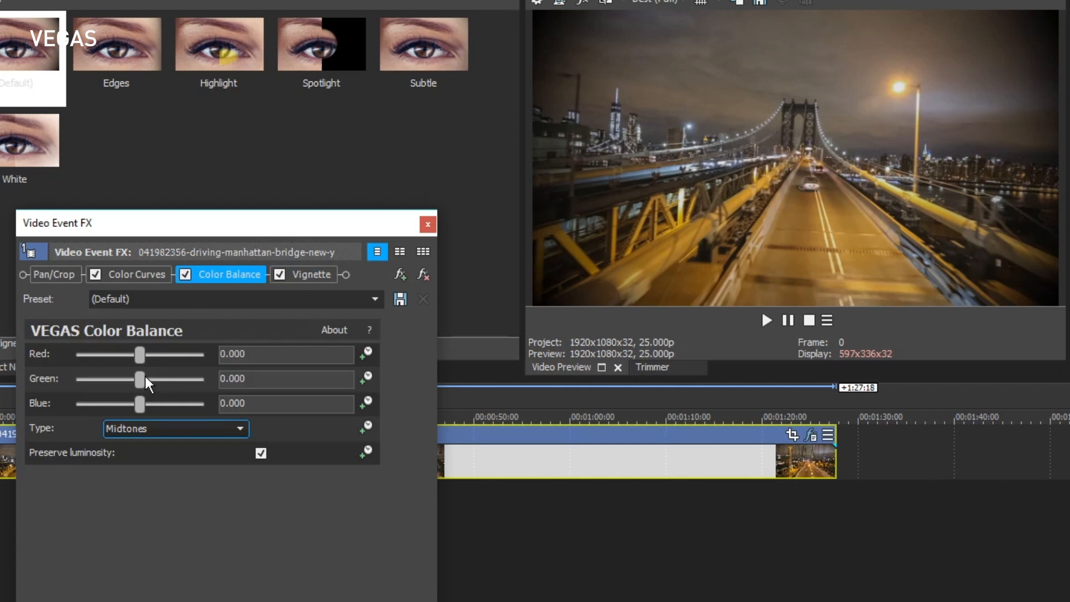
pyautogui.moveTo(139, 377); pyautogui.dragTo(167, 380)
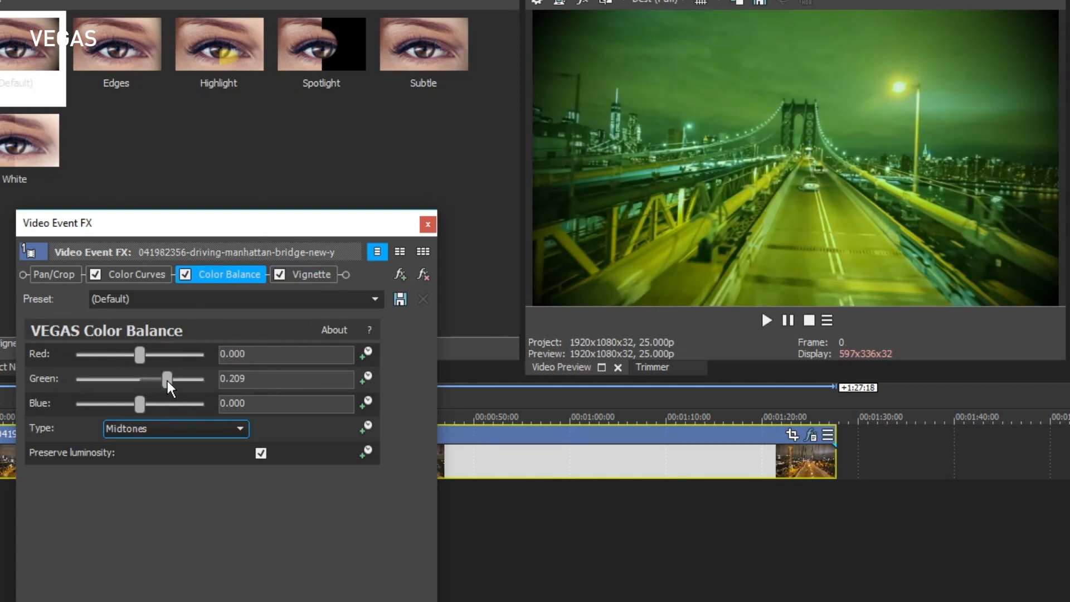
pyautogui.click(127, 274)
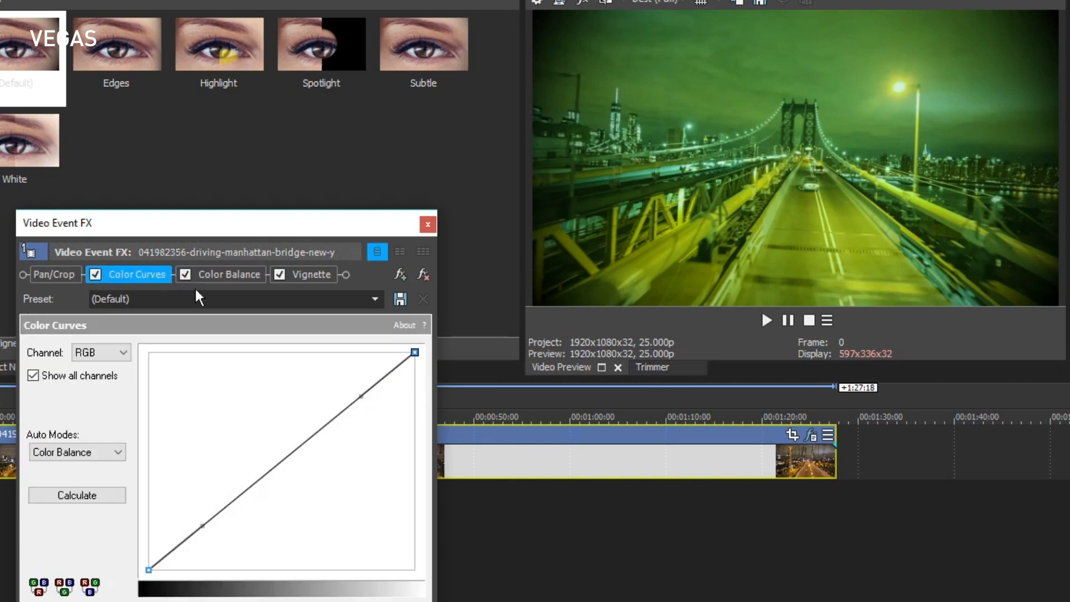
pyautogui.click(373, 299)
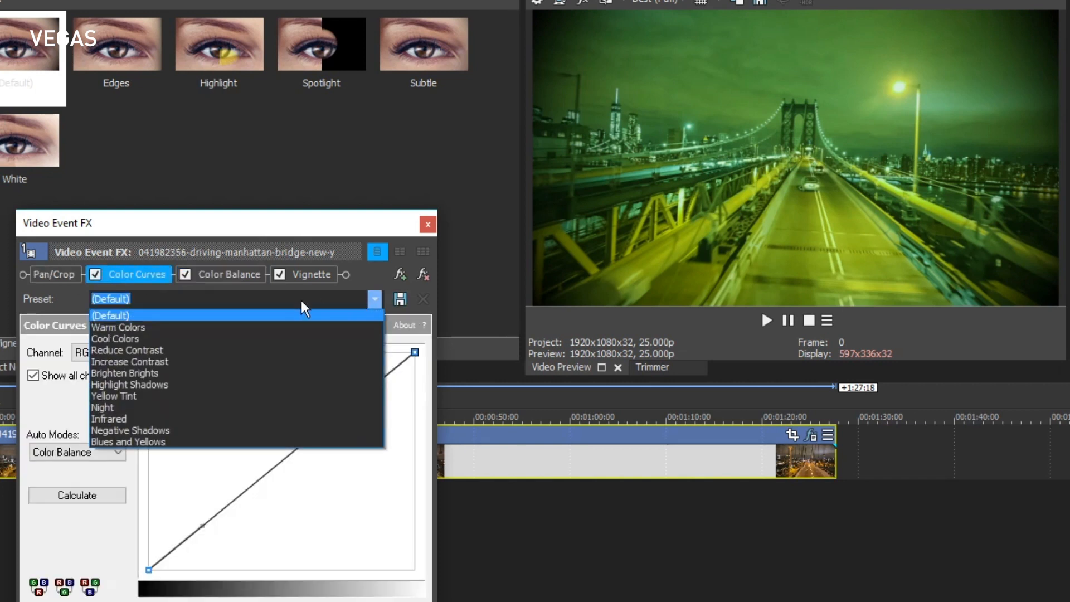
pyautogui.click(123, 360)
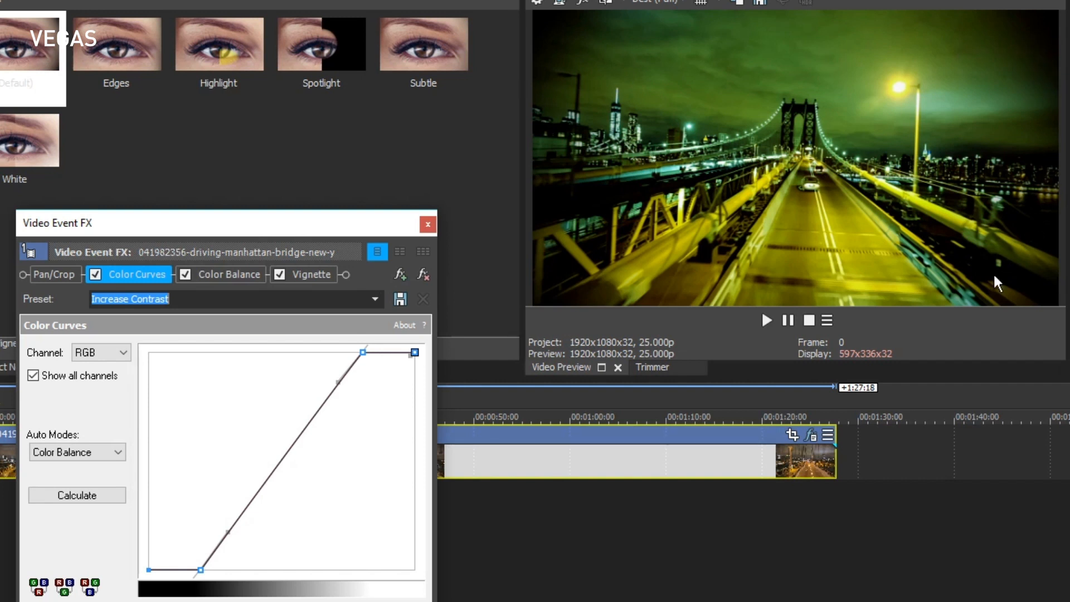
# Disable the Vignette effect and save the effect chain as the LUT file MyLUT.cube in Documents, replacing the existing file.
pyautogui.click(277, 272)
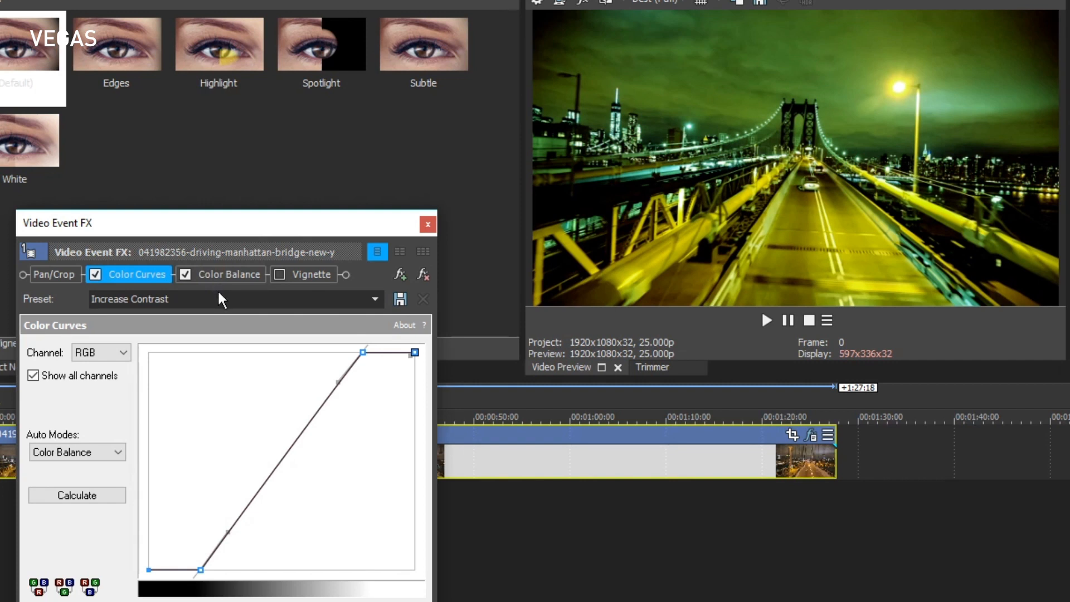
pyautogui.click(399, 274)
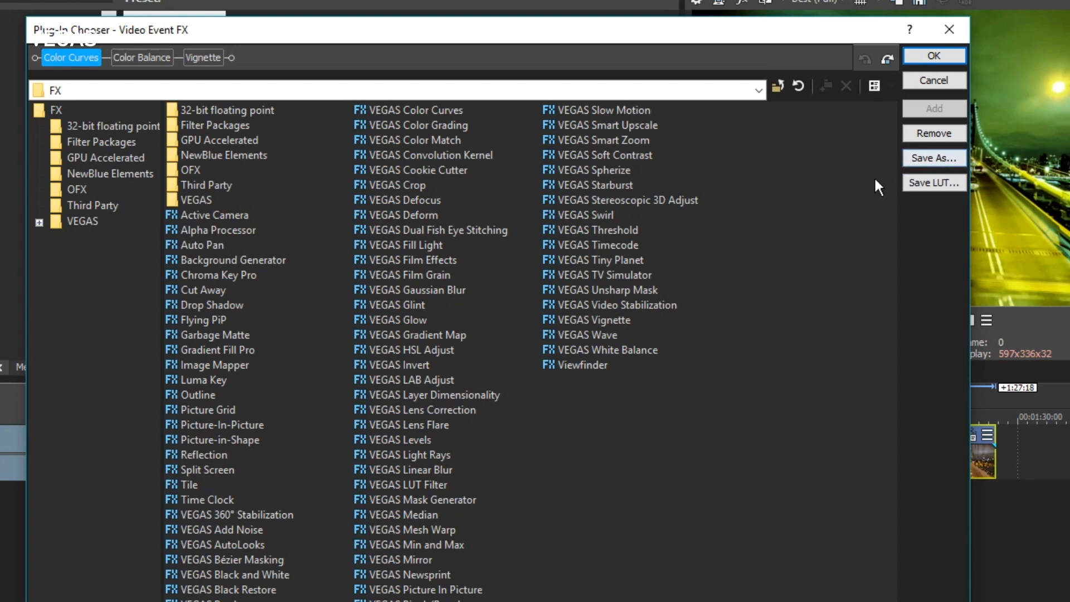
pyautogui.click(932, 182)
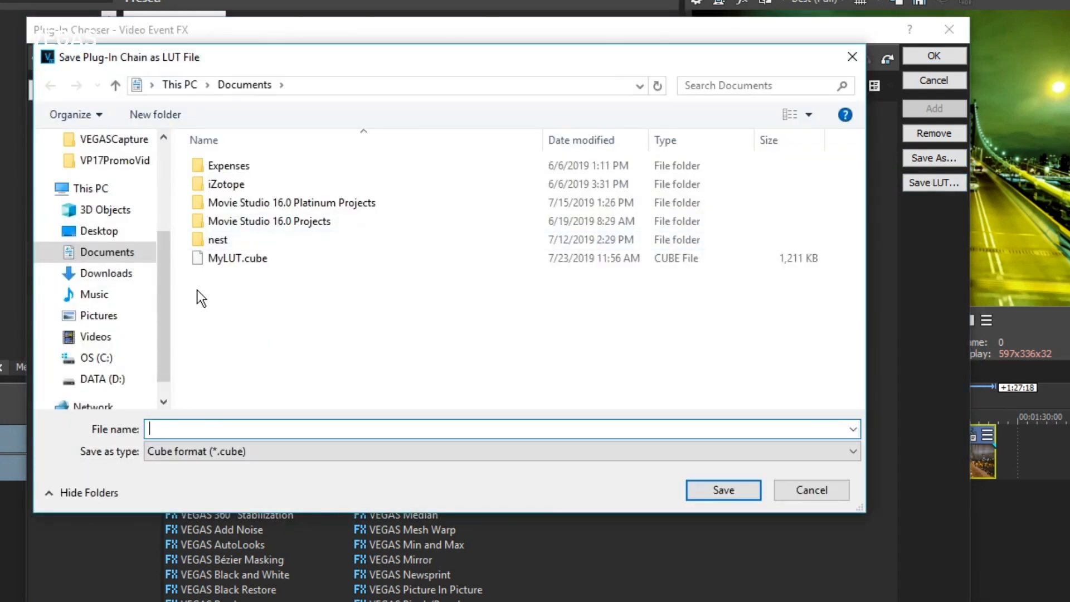
pyautogui.click(223, 259)
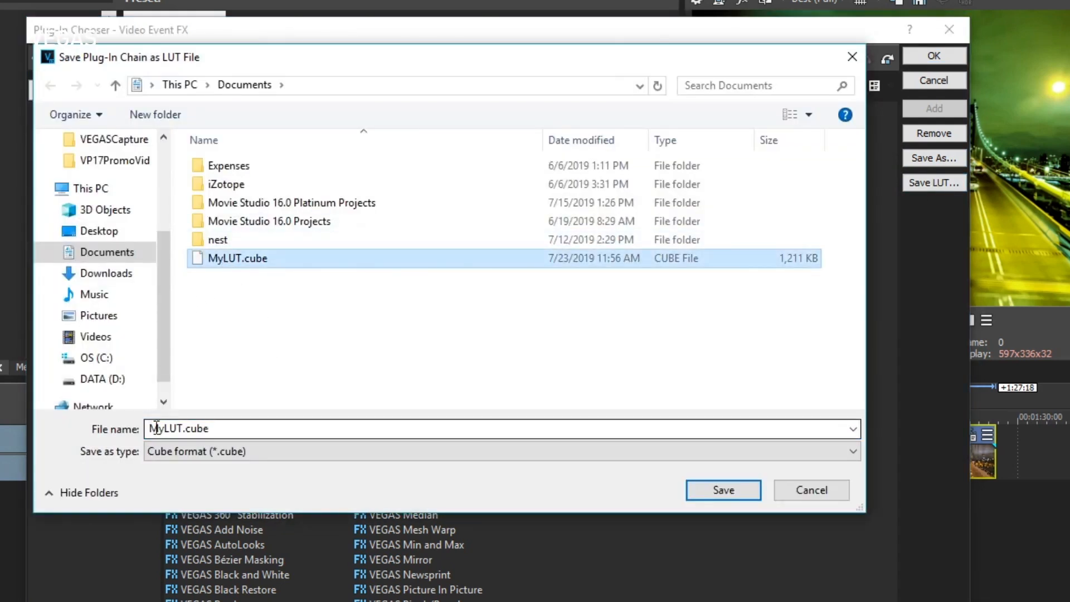
pyautogui.click(729, 488)
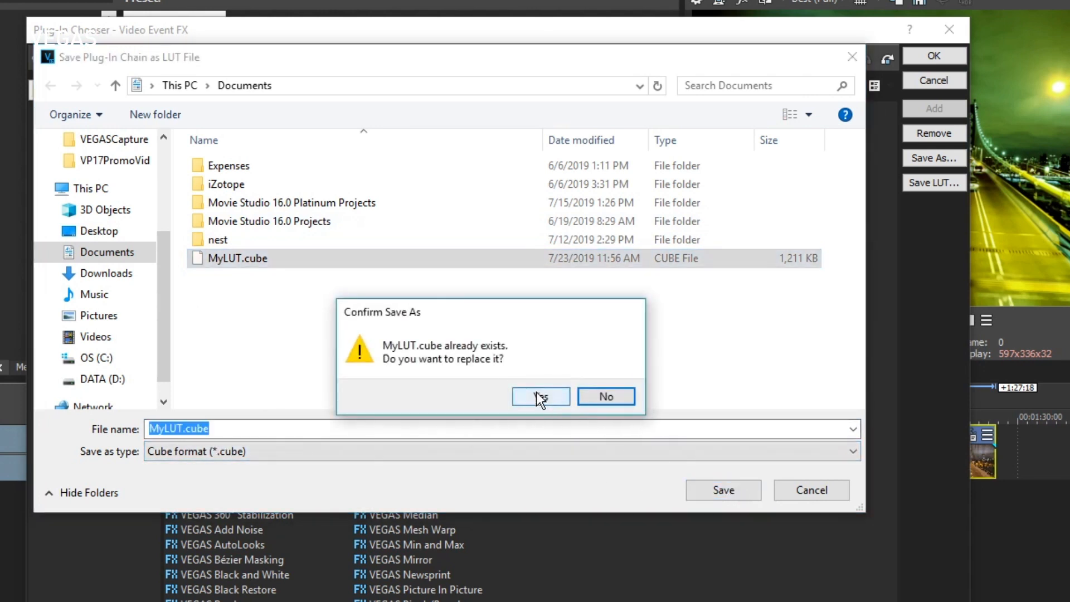
pyautogui.click(538, 397)
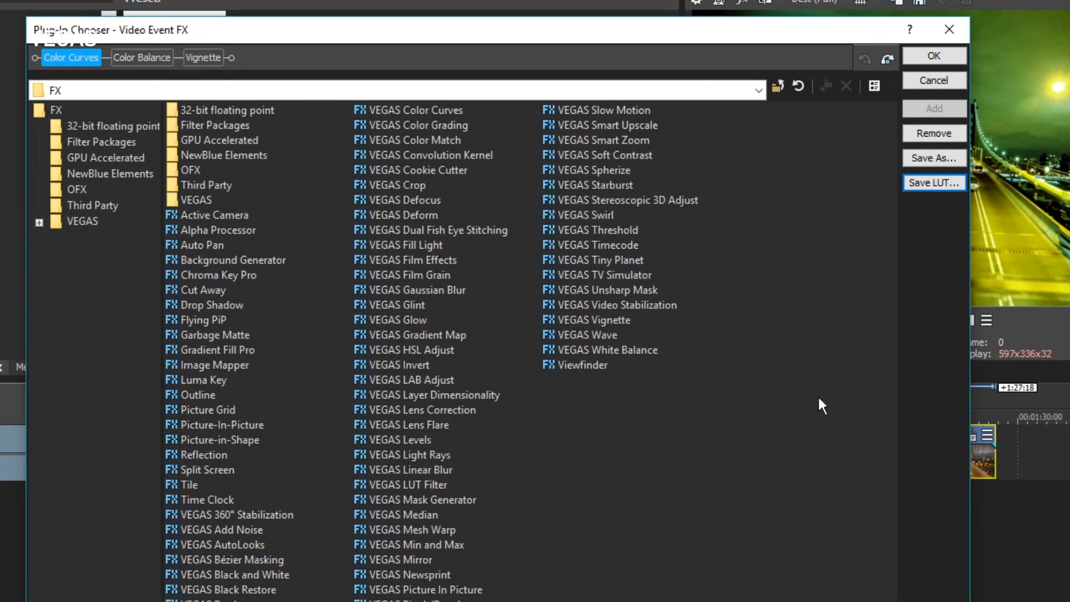
pyautogui.click(939, 80)
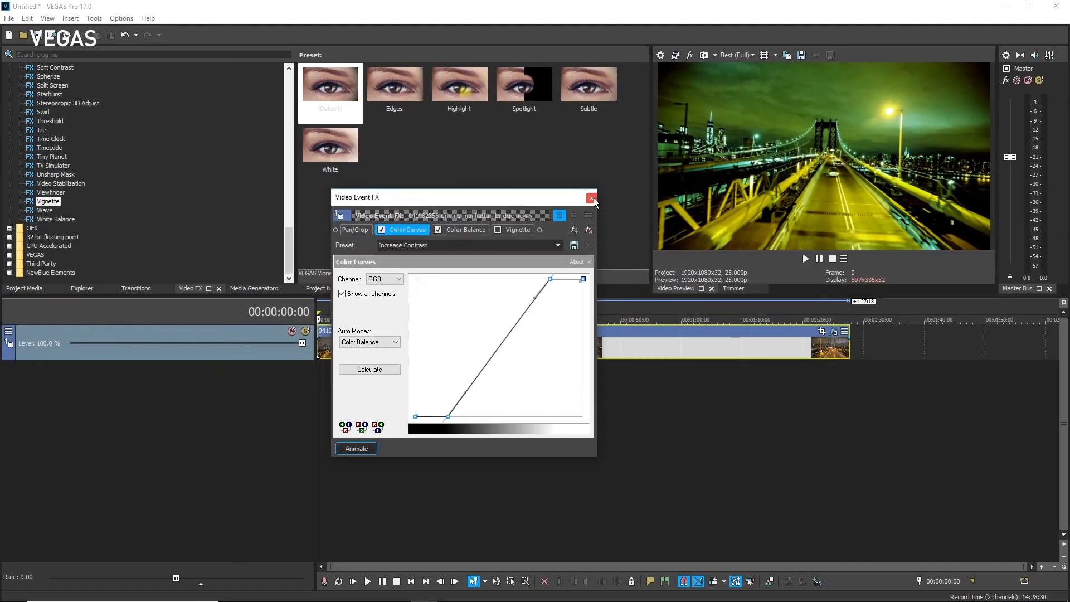
pyautogui.click(590, 201)
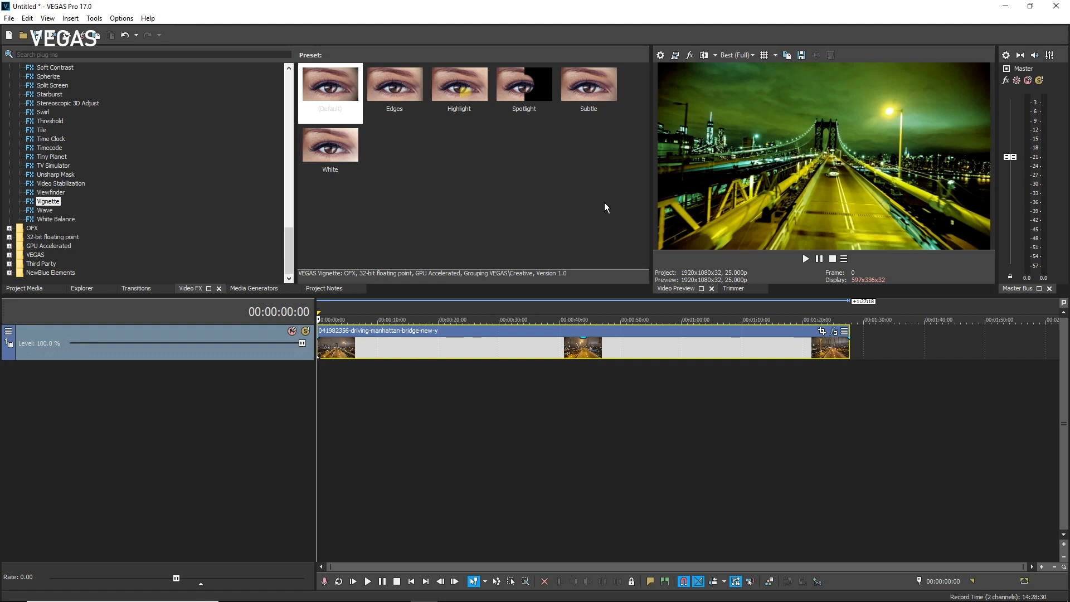
# In color grading, shift the bridge clip's Gamma strongly toward blue and bend the RGB curve up in the shadows and down in the highlights.
pyautogui.click(769, 581)
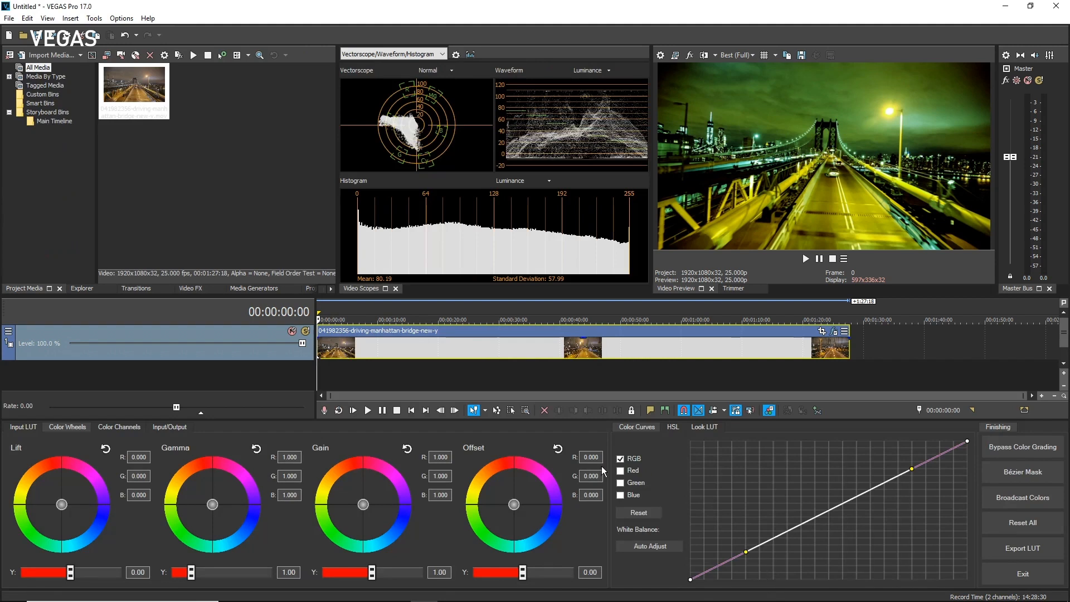
pyautogui.moveTo(213, 505); pyautogui.dragTo(260, 523)
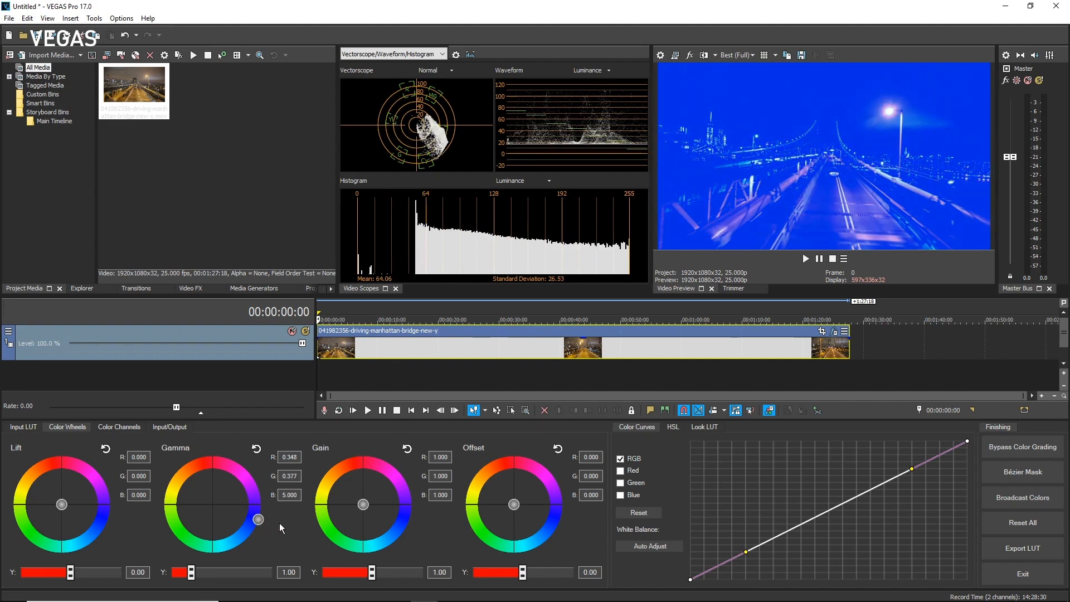
pyautogui.moveTo(744, 551); pyautogui.dragTo(751, 511)
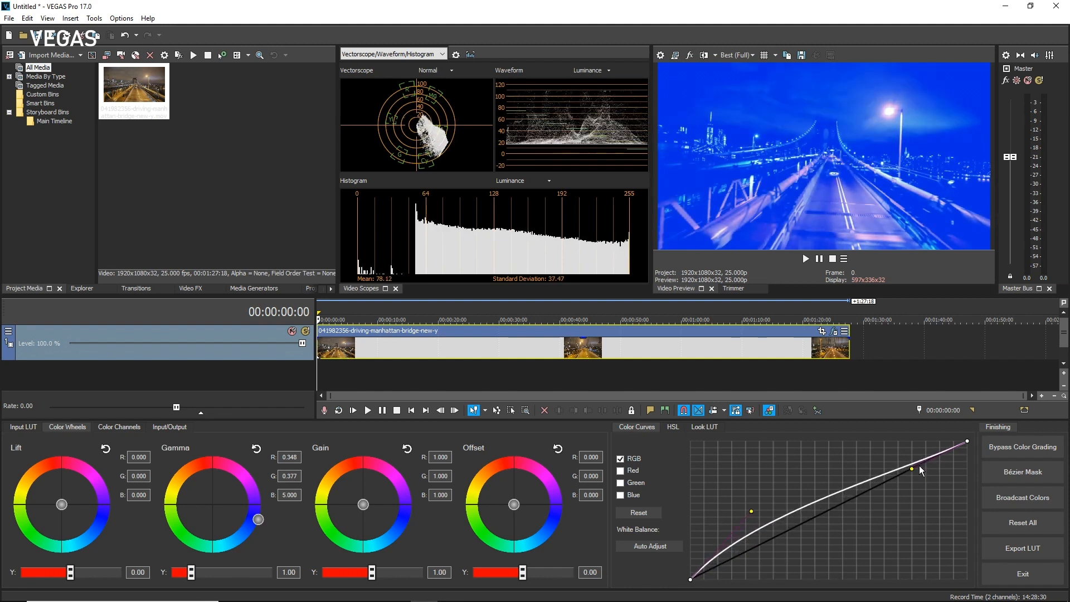
pyautogui.moveTo(912, 469); pyautogui.dragTo(922, 485)
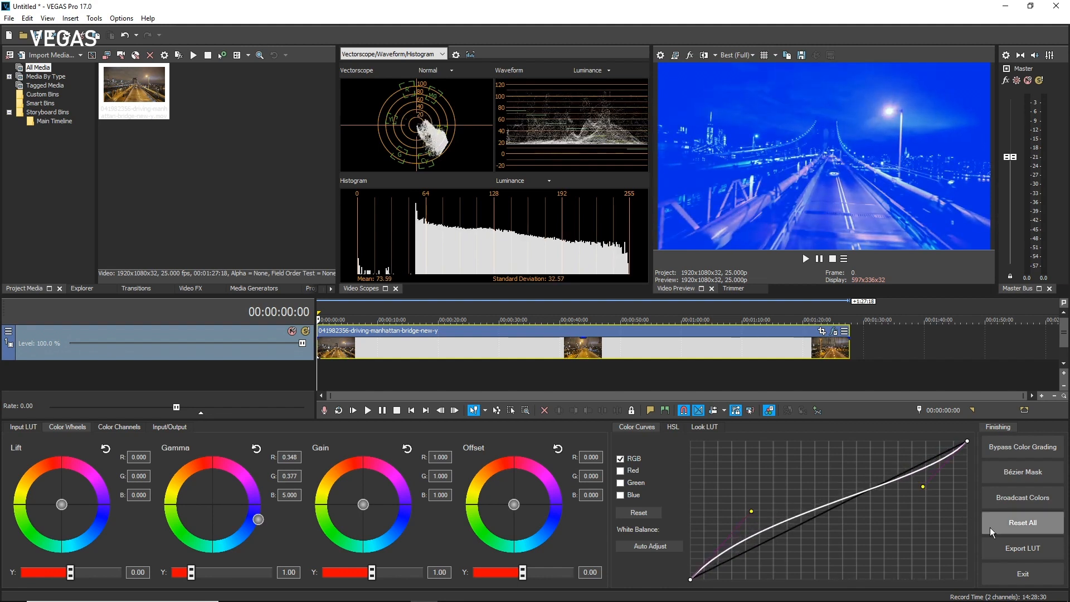
# Export the color grade as a Cube-format LUT named AnotherLUT in Documents and leave color grading.
pyautogui.click(1019, 548)
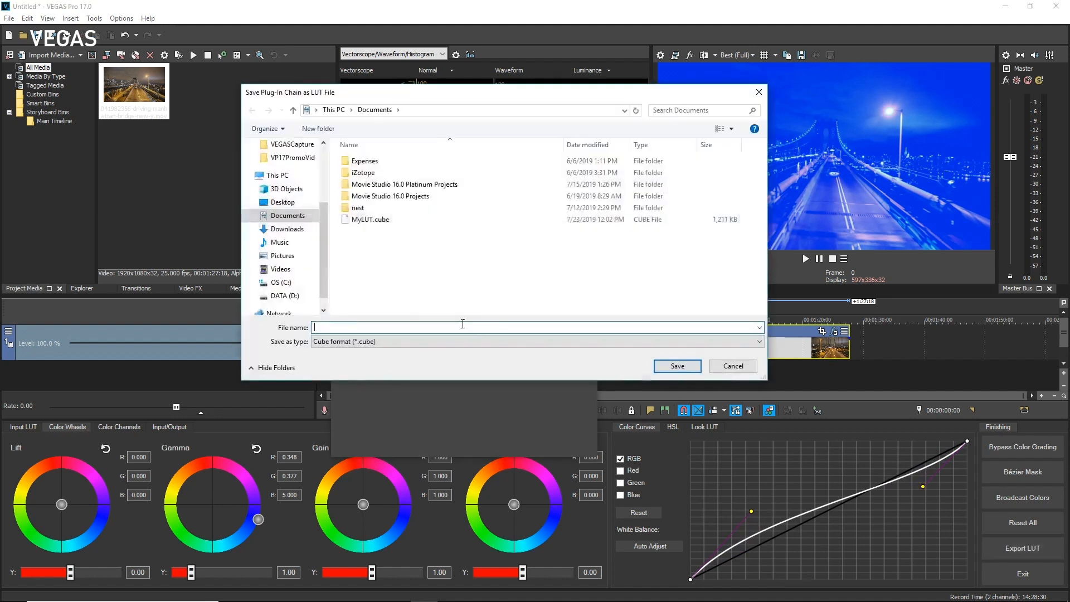
pyautogui.write('AnotherLUT')
pyautogui.click(679, 366)
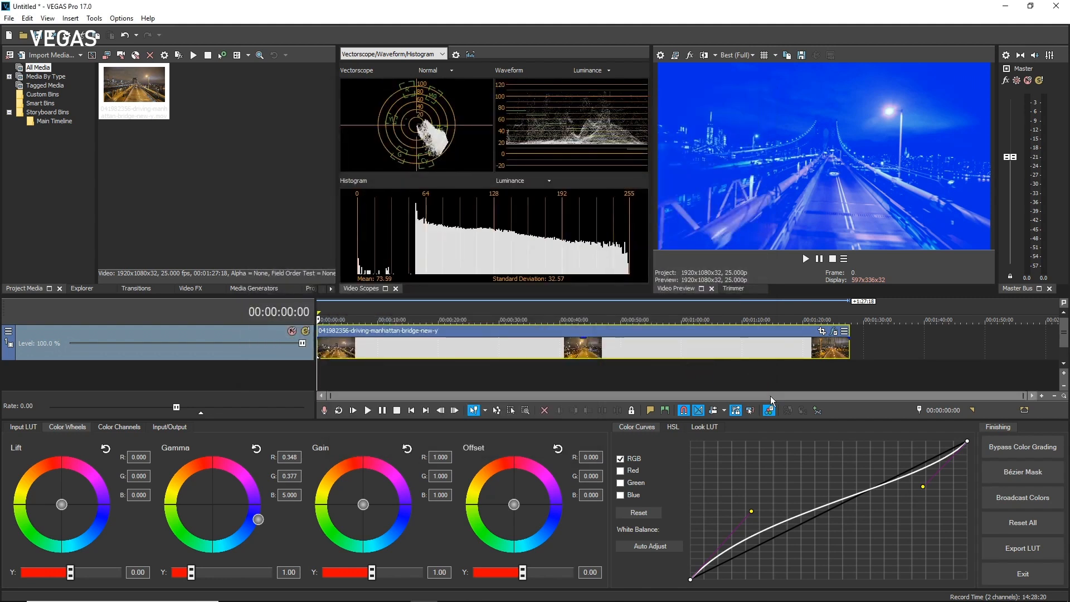
pyautogui.click(1021, 570)
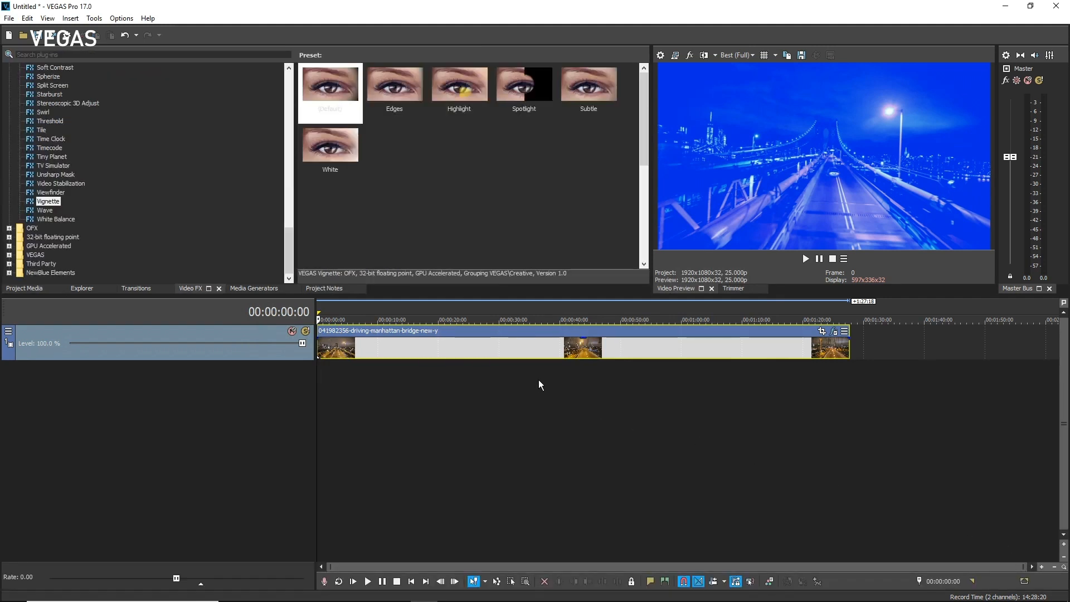
# Place the 046178381-city-street-night-new-york clip after the bridge clip on the same track and position the cursor within it at about 00:01:37:06.
pyautogui.click(82, 288)
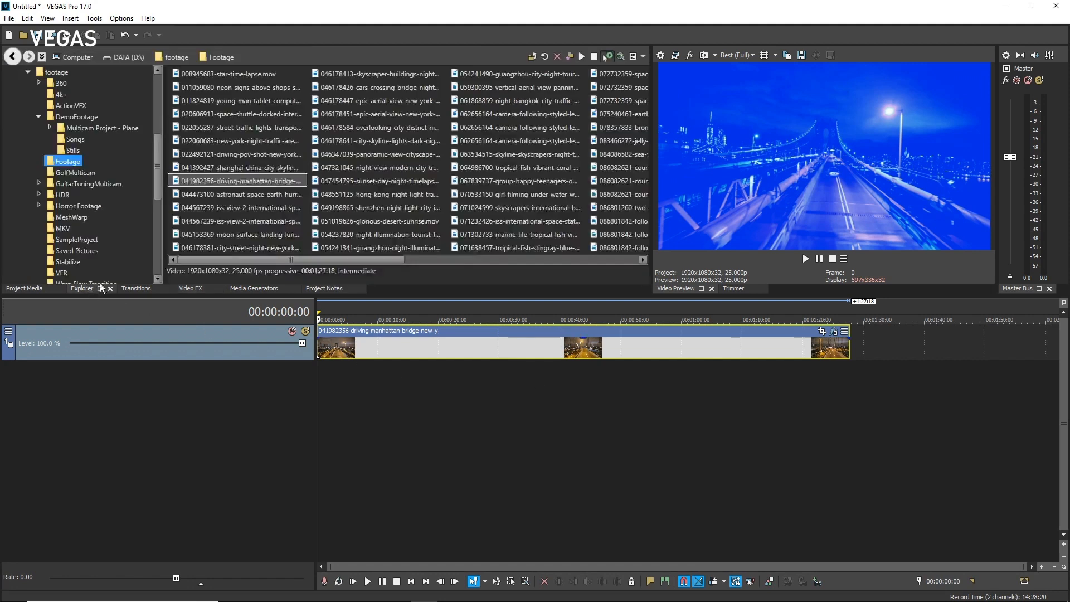
pyautogui.click(220, 247)
pyautogui.moveTo(221, 246); pyautogui.dragTo(909, 350)
pyautogui.click(908, 351)
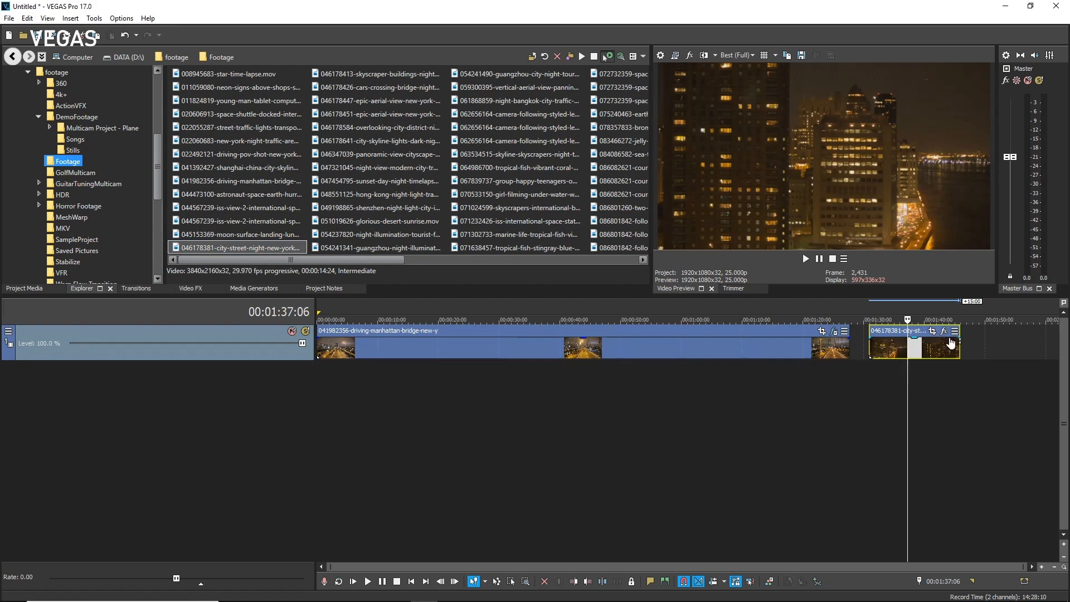
# Apply the default LUT Filter effect to the city street clip and load MyLUT.cube from Documents into it.
pyautogui.click(192, 288)
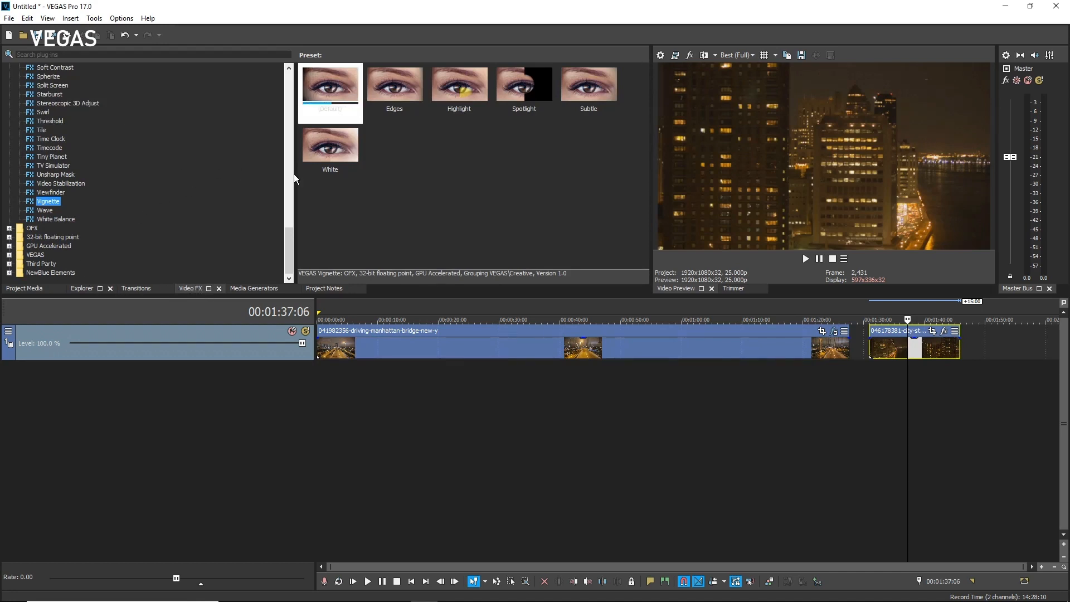
pyautogui.moveTo(290, 238); pyautogui.dragTo(295, 160)
pyautogui.click(45, 183)
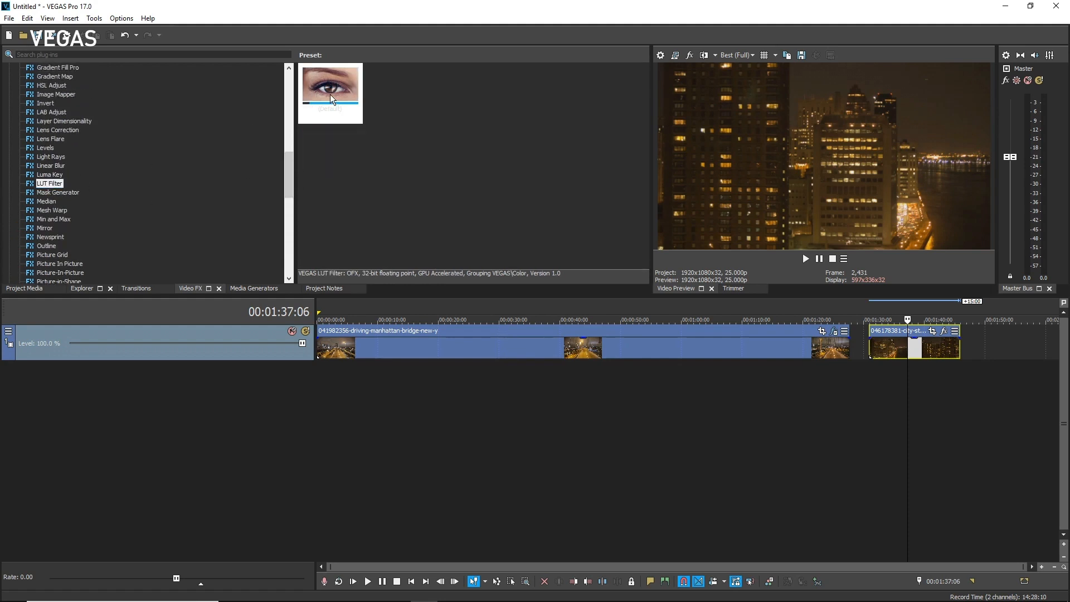
pyautogui.moveTo(330, 92); pyautogui.dragTo(898, 341)
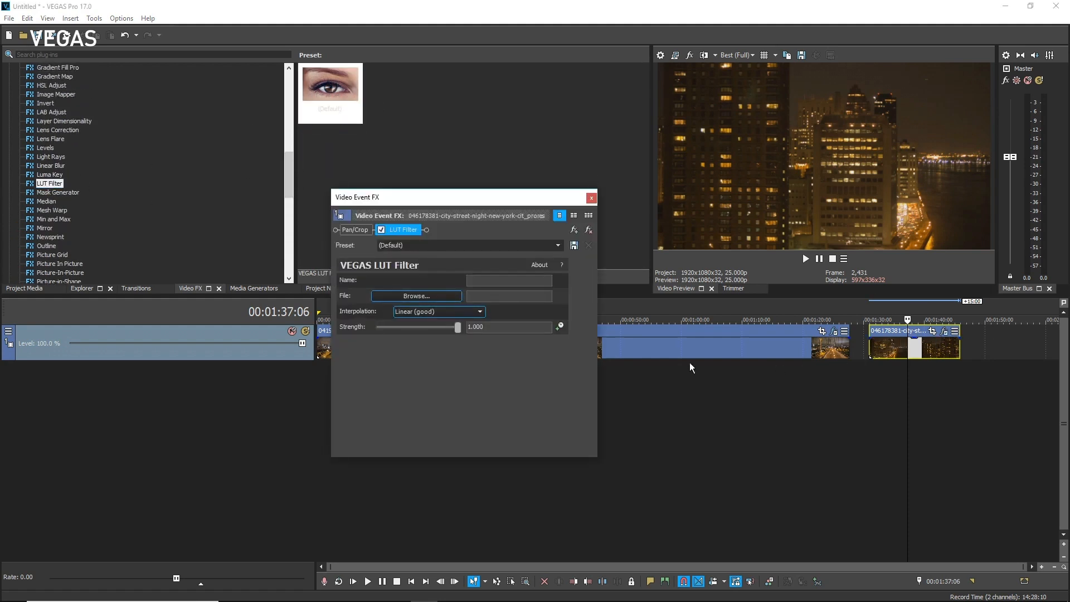
pyautogui.click(414, 295)
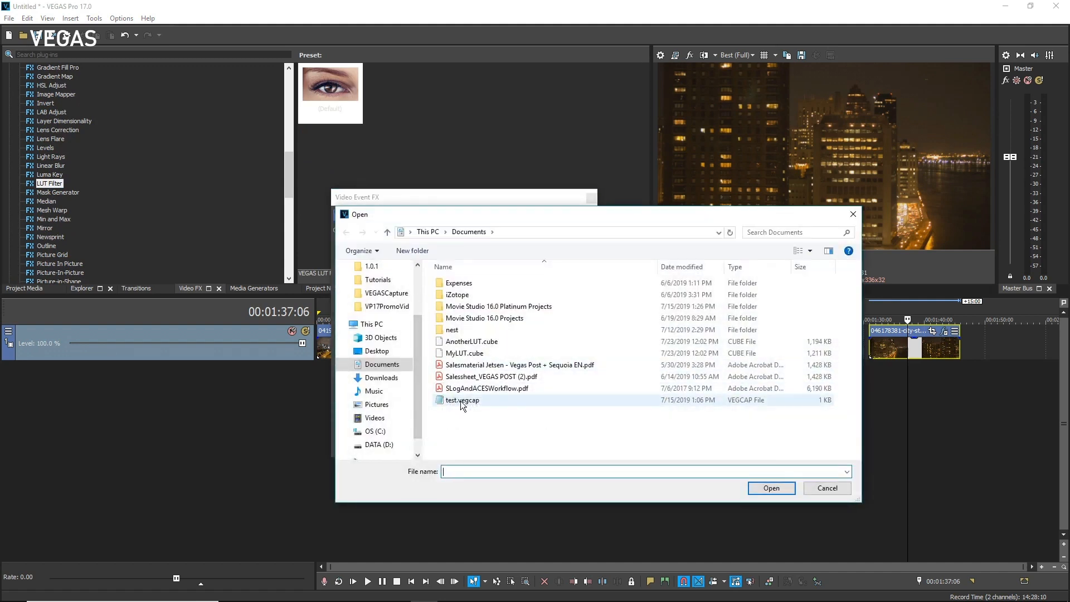
pyautogui.doubleClick(463, 353)
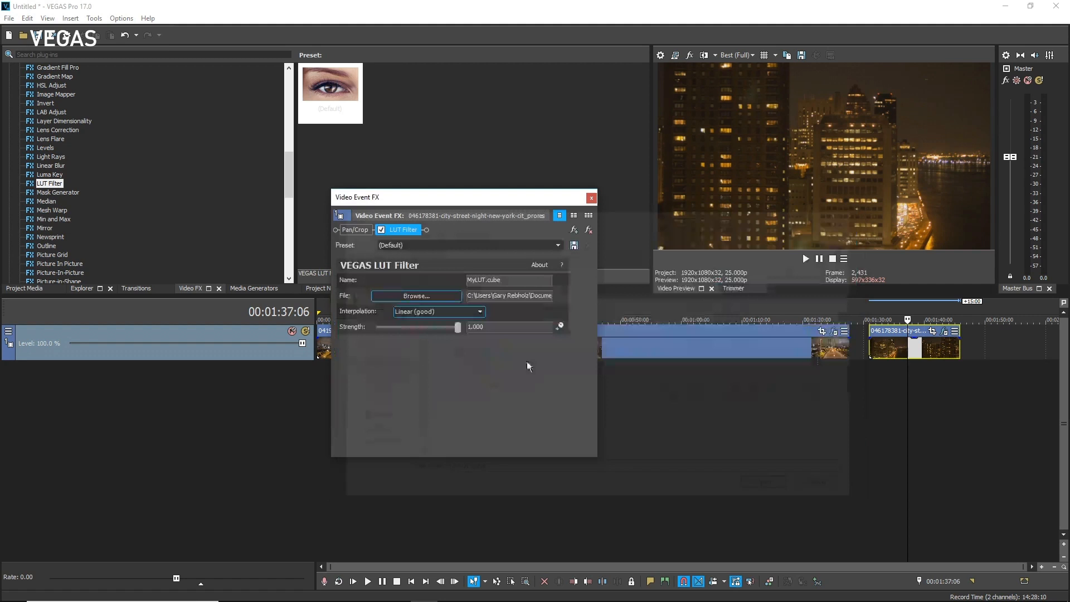